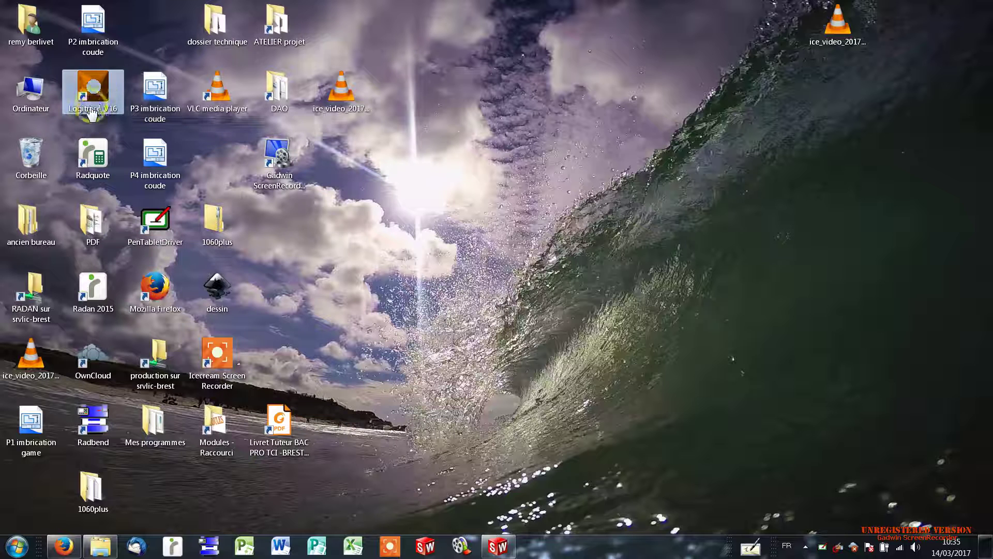
Launch LogiTRACE and open figure 011/ Rectangle_Cercle déporté from the Kit de départ parts.
double_click(102, 85)
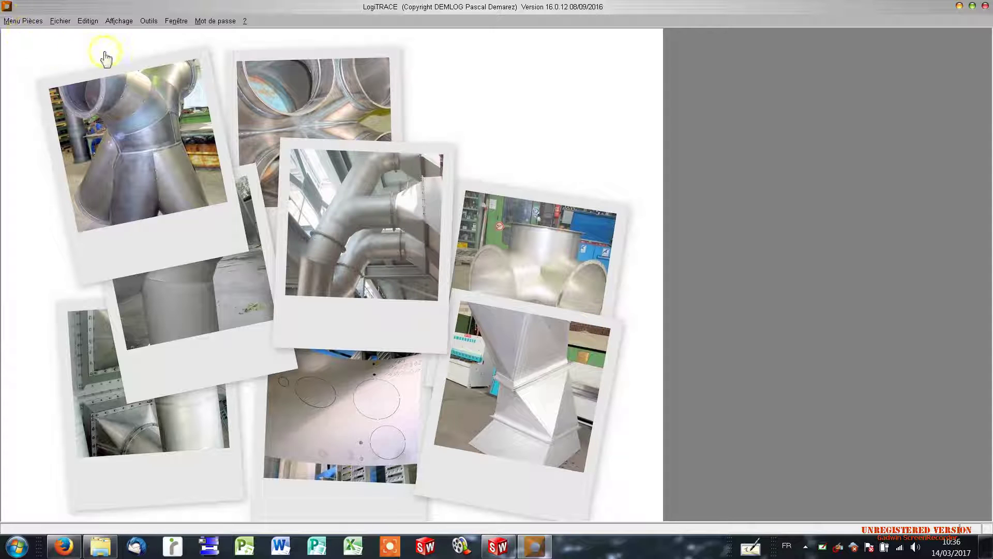
click(23, 20)
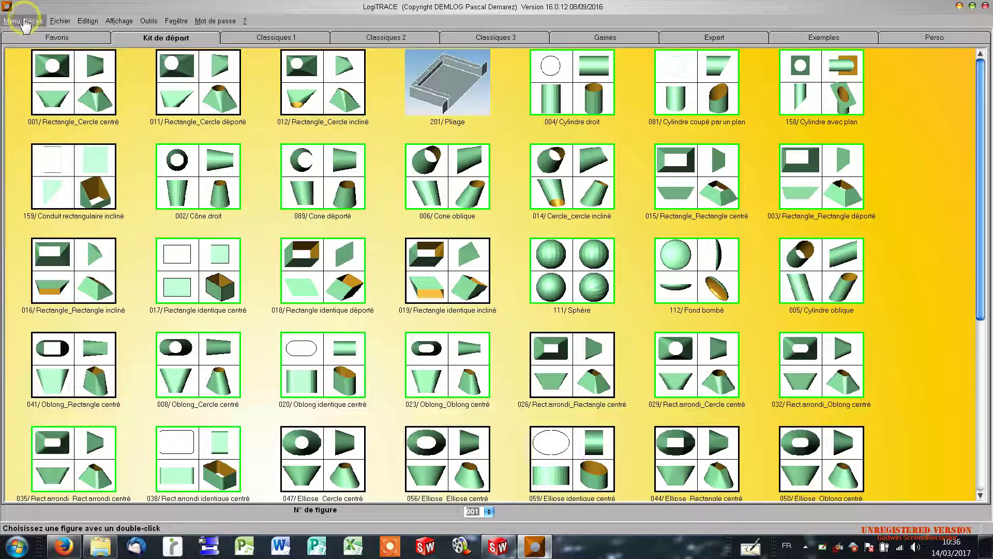
click(52, 39)
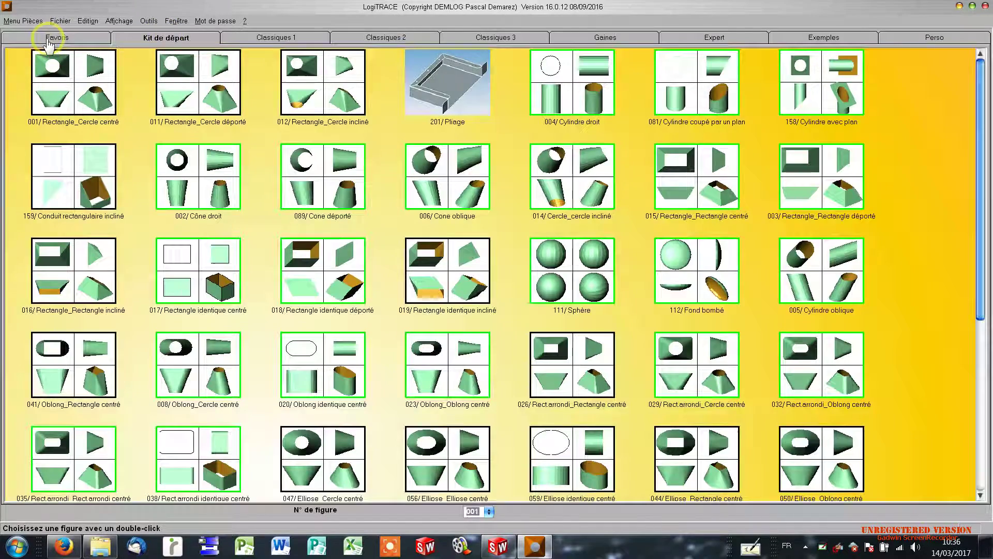
click(177, 41)
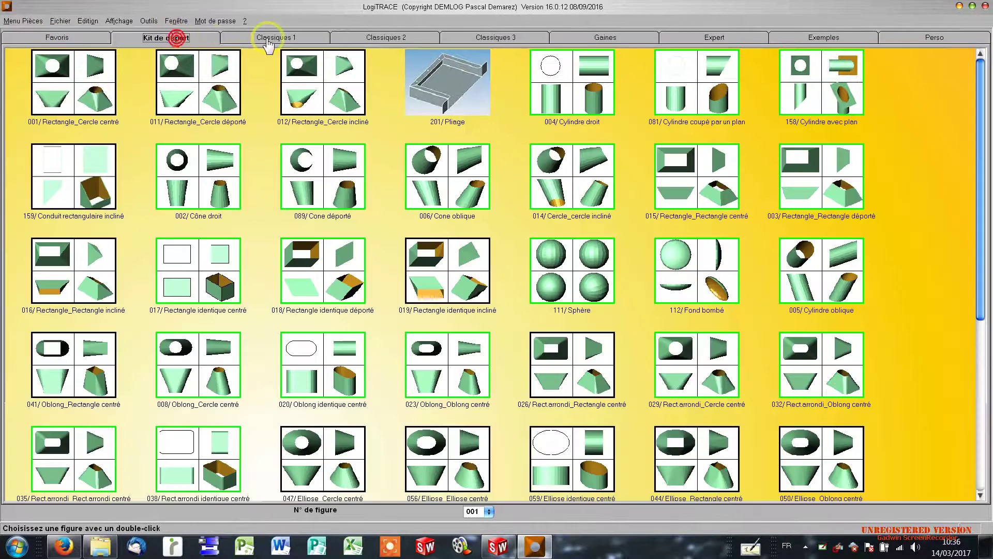
click(272, 40)
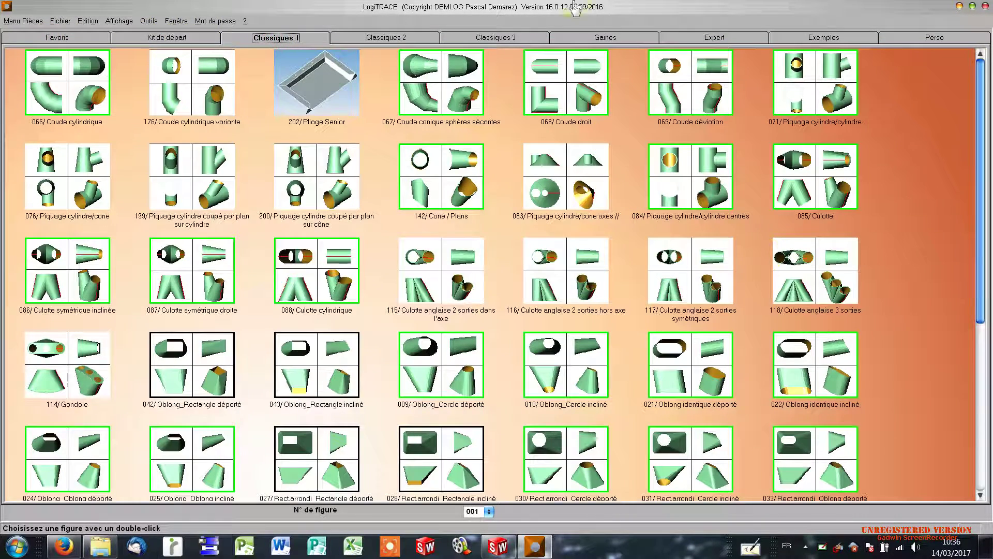
click(162, 40)
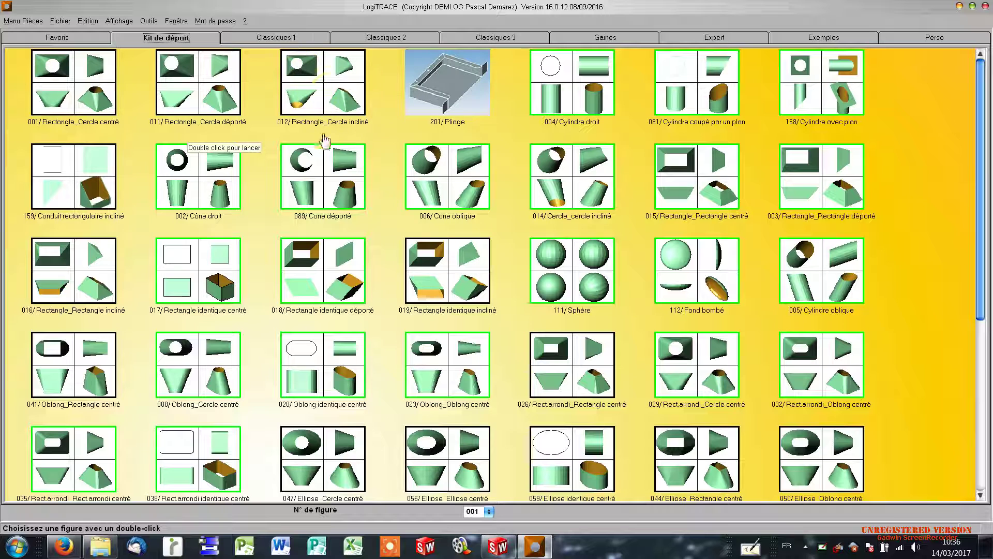
double_click(192, 77)
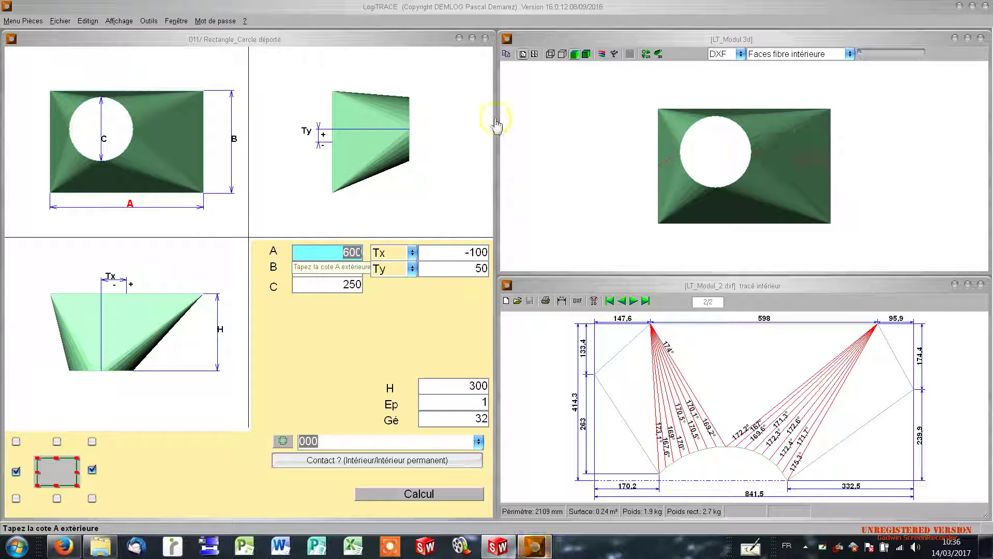
Set the rectangle's outer dimension A to 250.
key(Tab)
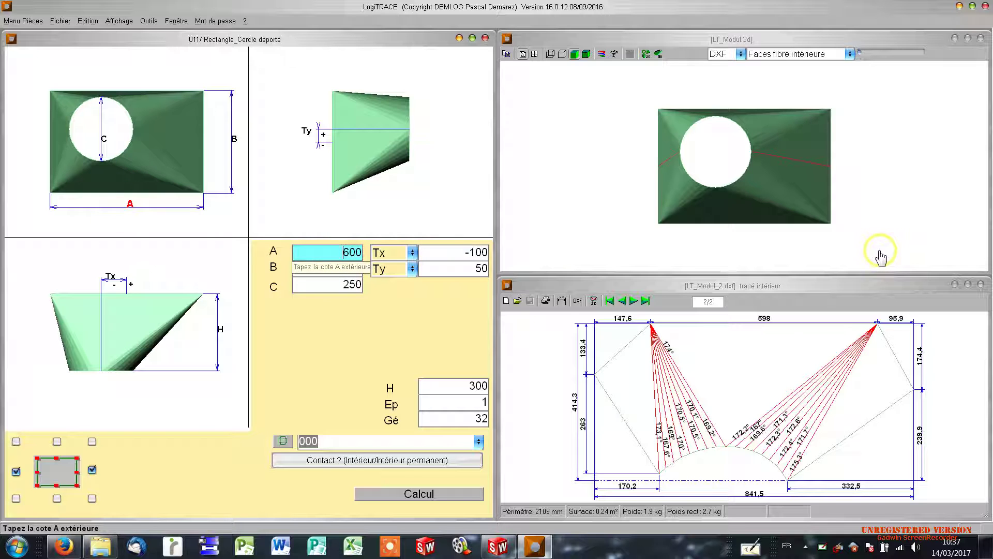
double_click(339, 254)
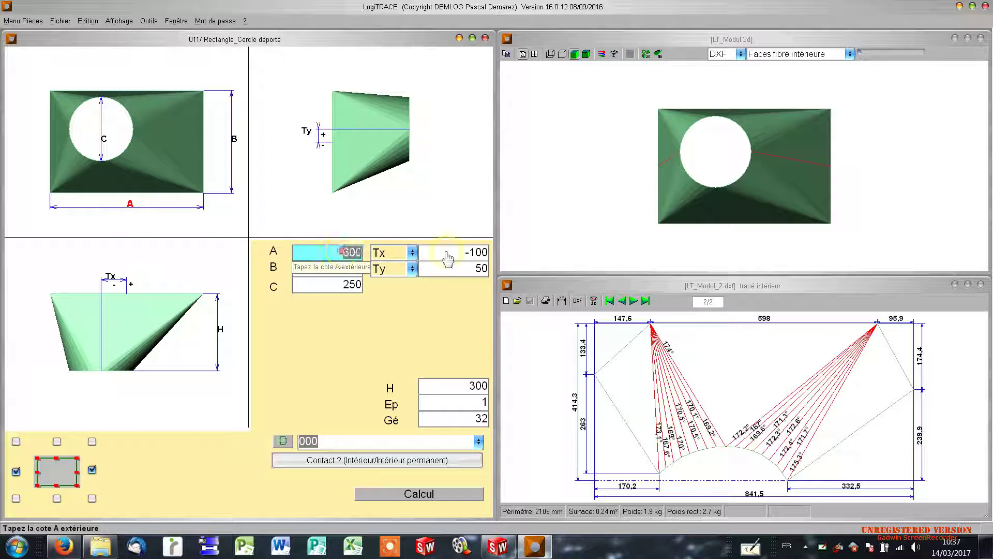
text(250)
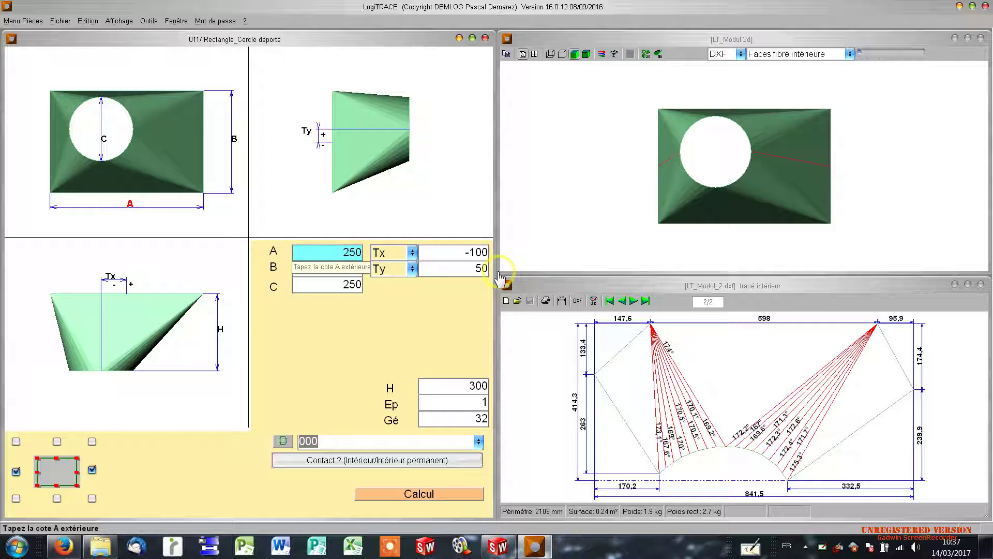
key(Tab)
click(411, 369)
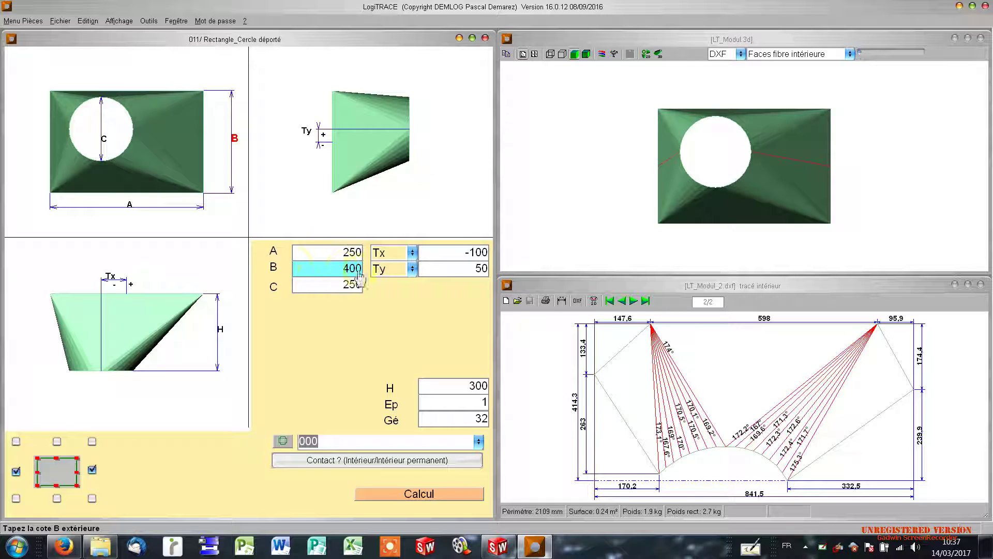
Set the rectangle's outer dimensions A and B to 120 and the circle dimension C to 250.
click(341, 250)
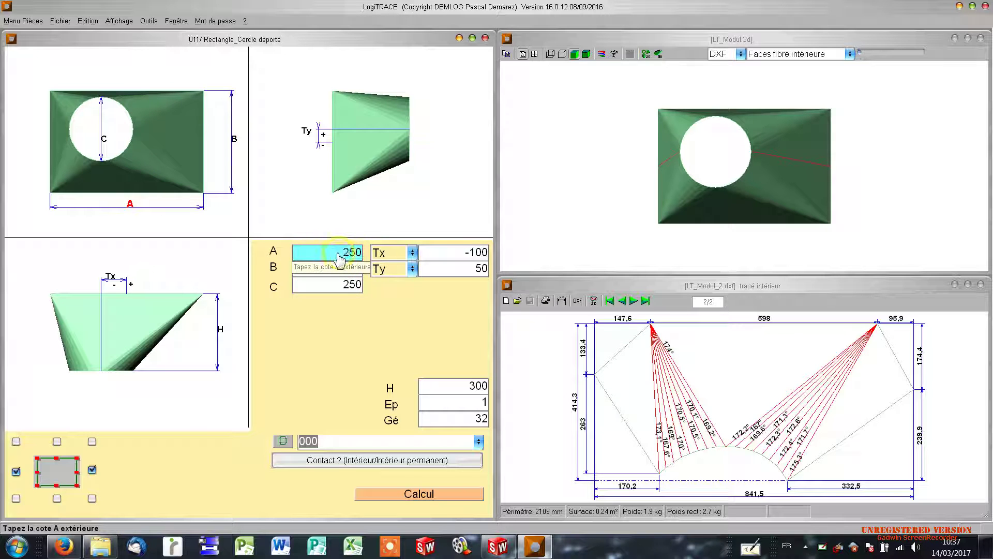
double_click(337, 252)
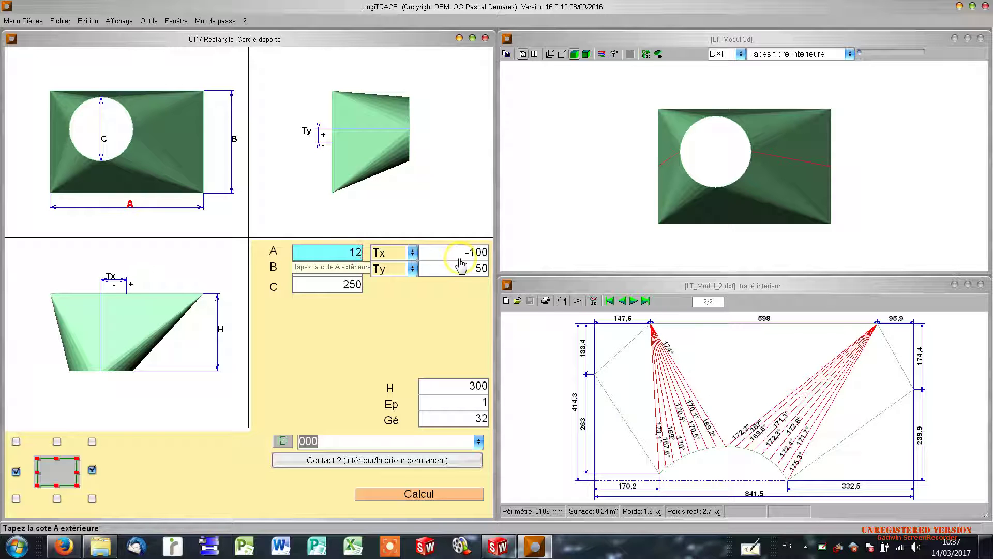
text(120)
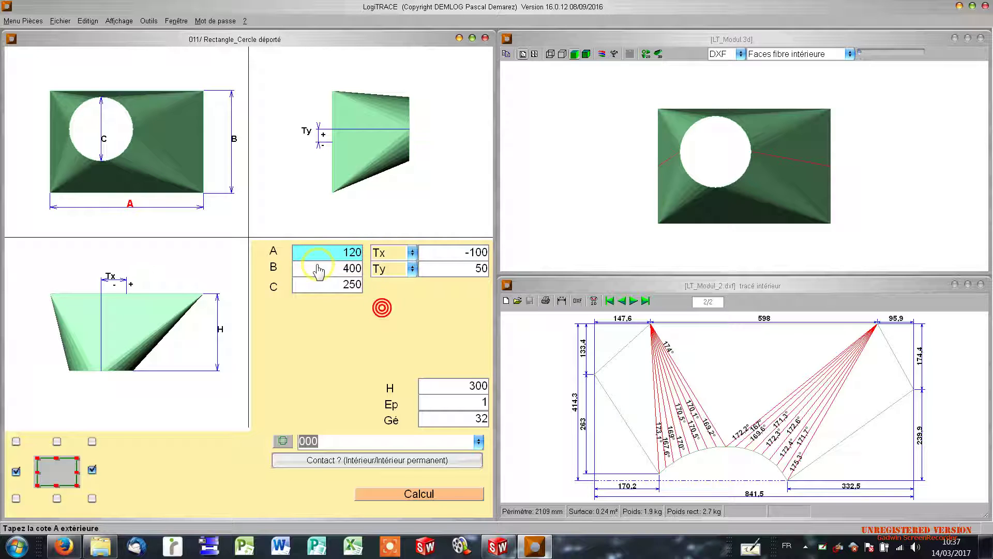
key(Return)
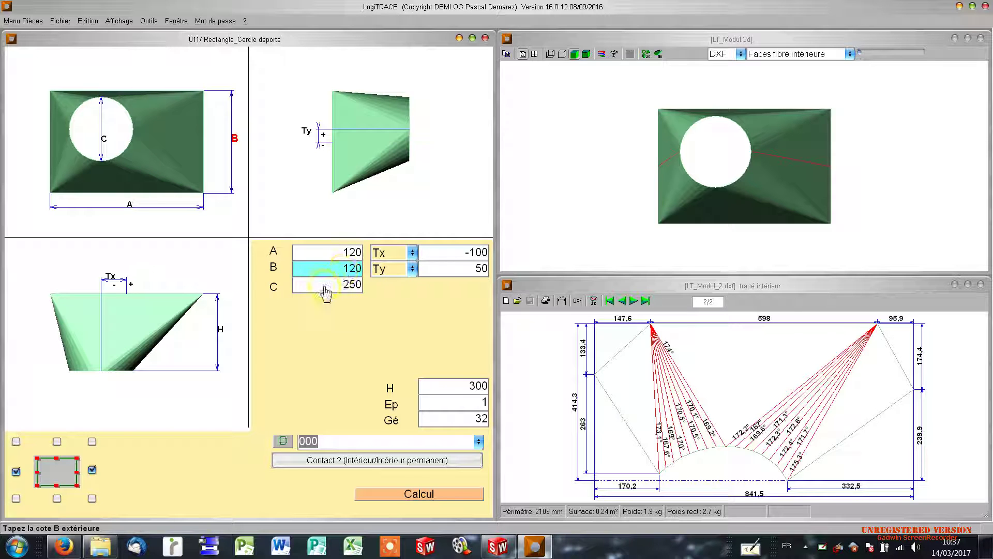
click(339, 288)
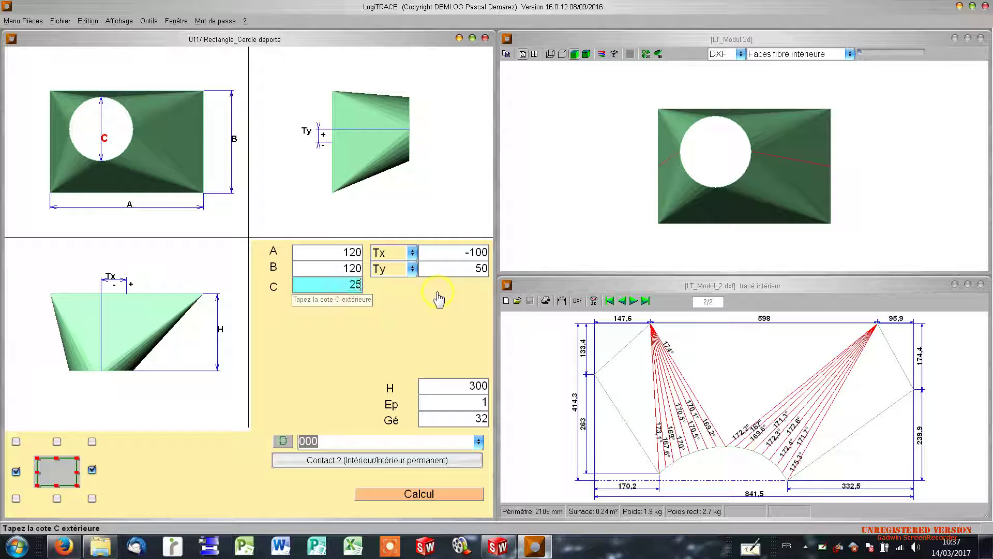
key(Tab)
click(438, 320)
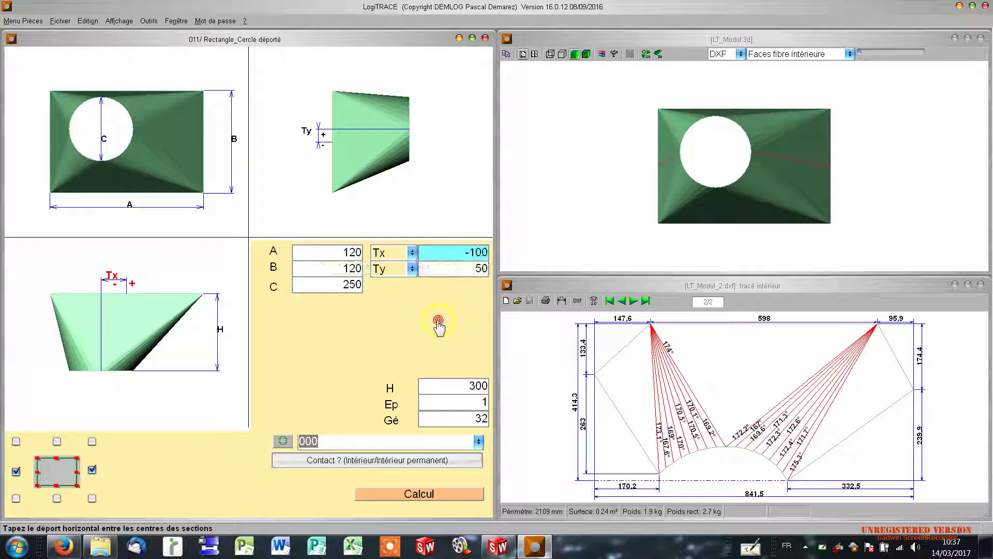
Try the TxL and TxR reference options for the horizontal offset.
click(530, 204)
click(407, 255)
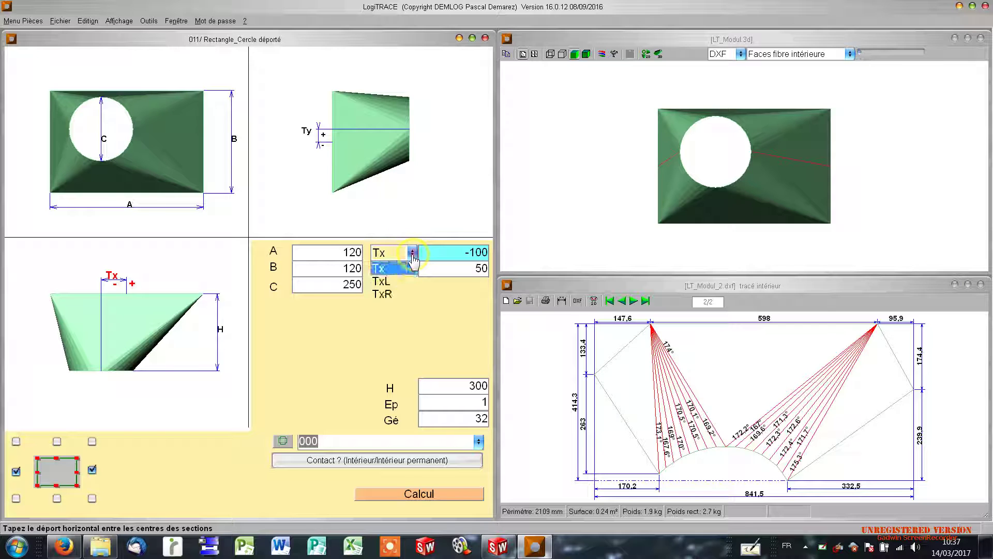
click(403, 283)
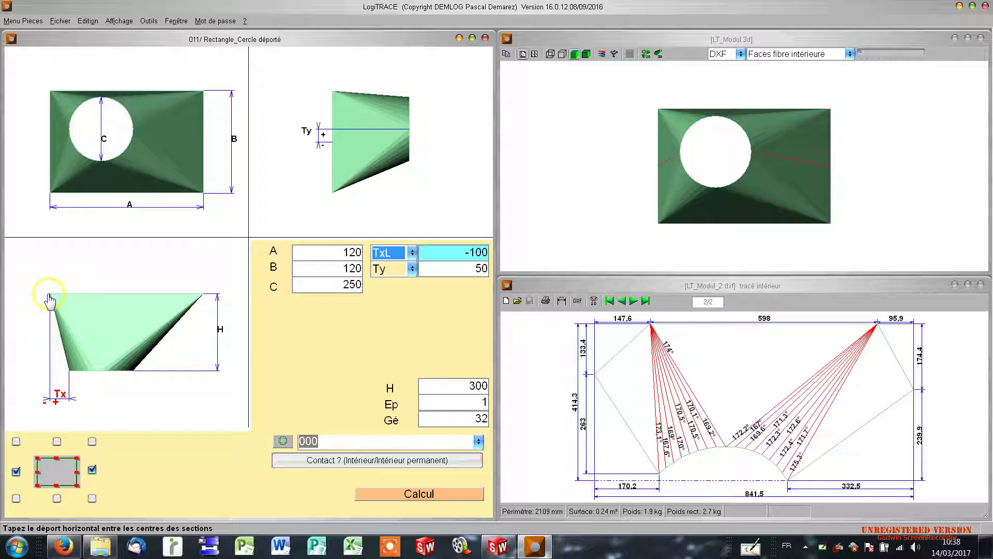
click(413, 253)
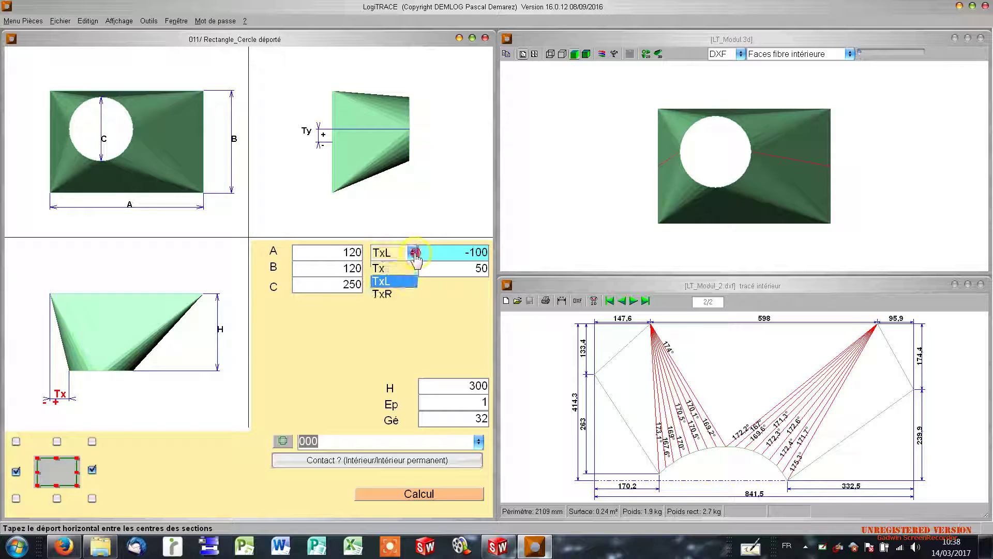
click(382, 293)
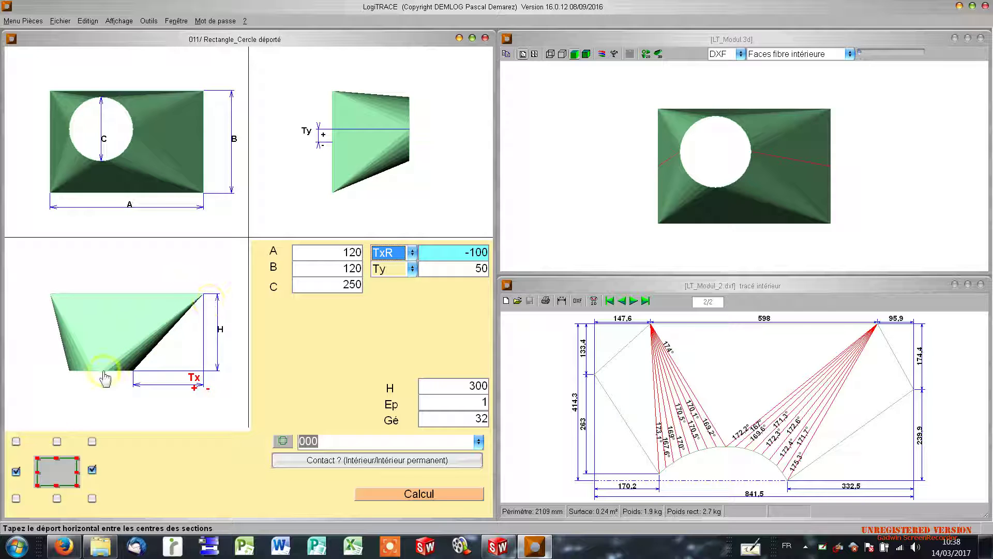
Reference the horizontal offset as TxL and set its value to 0.
click(413, 252)
click(386, 281)
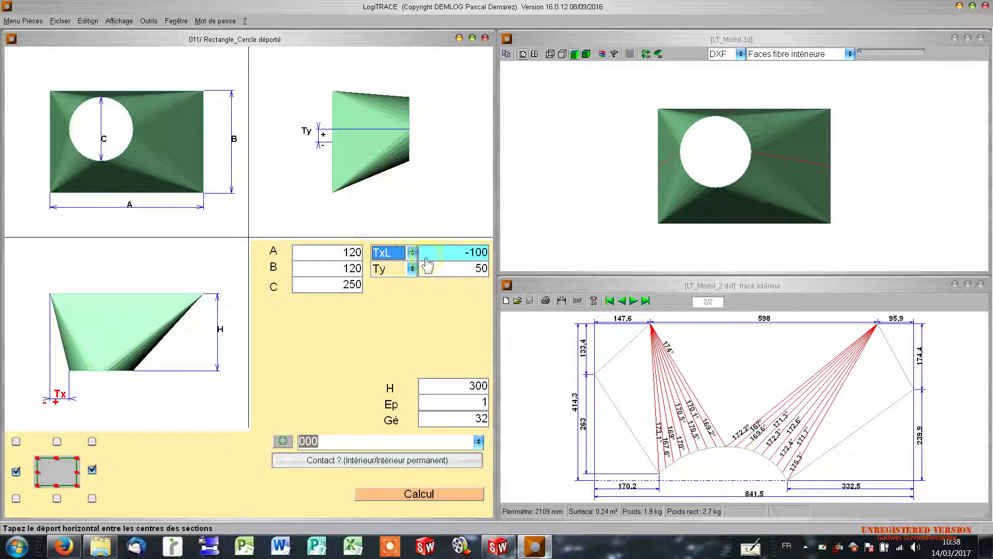
click(457, 258)
text(0)
key(Return)
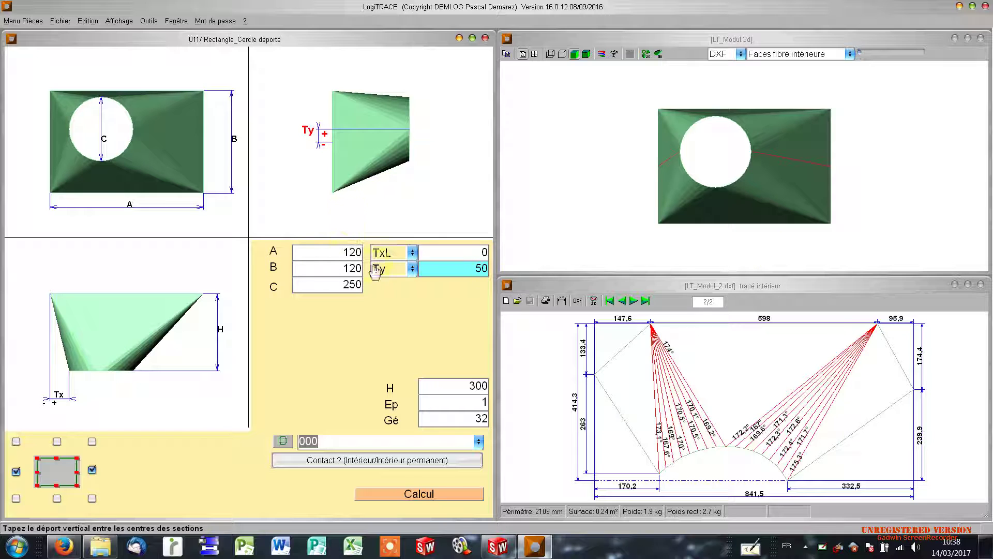
Set the vertical offset Ty between the section centres to 0.
click(473, 274)
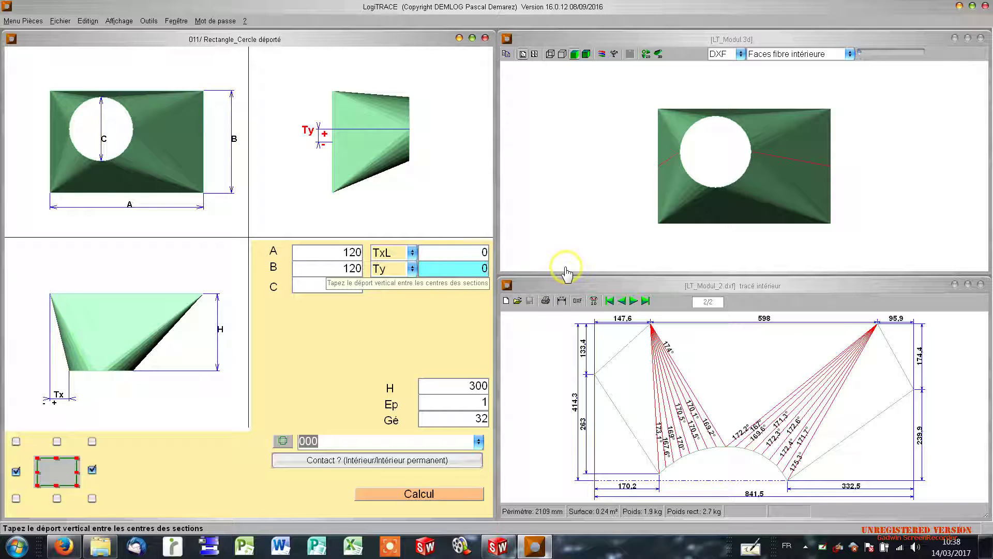
text(0)
key(Tab)
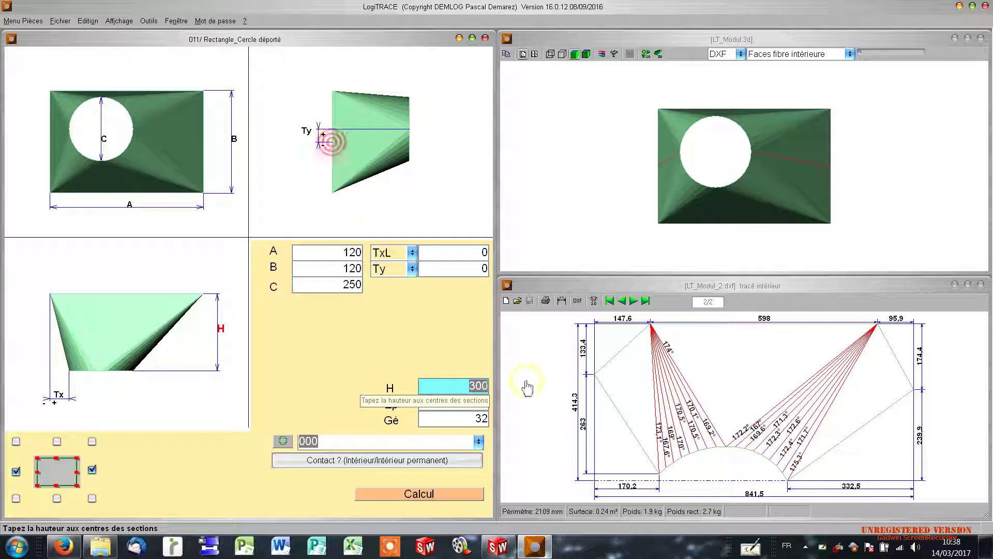
click(474, 268)
click(438, 311)
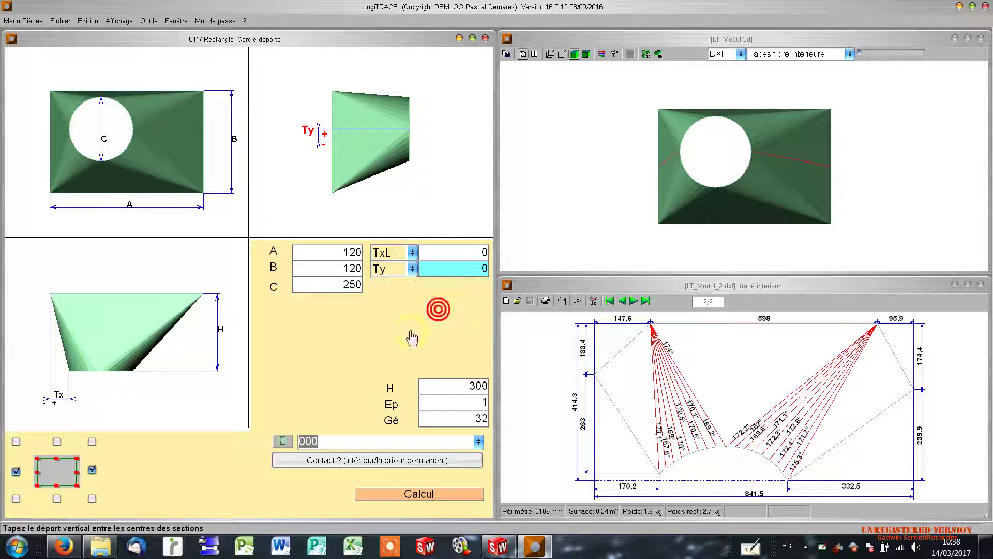
Set the height H to 200 and the thickness Ep to 2.
click(456, 385)
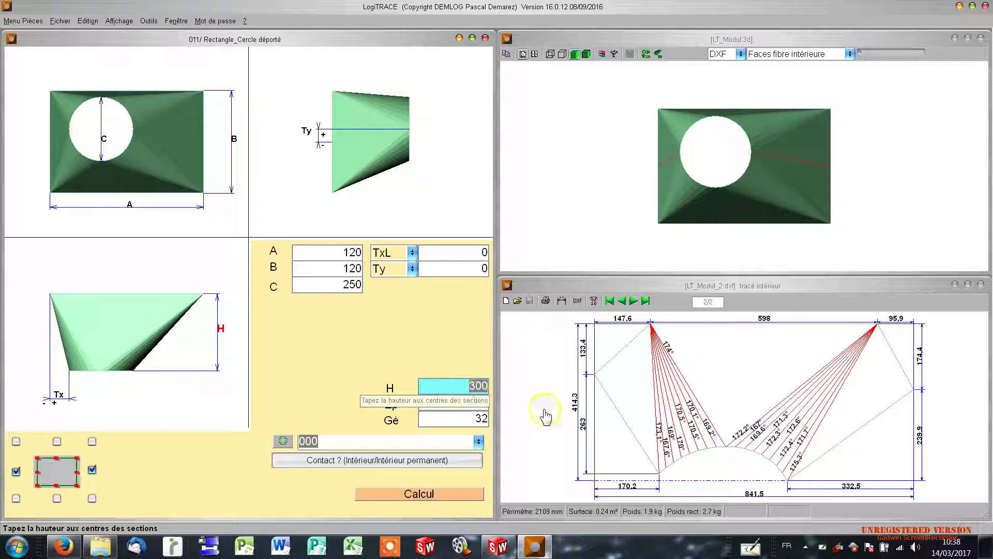
key(Tab)
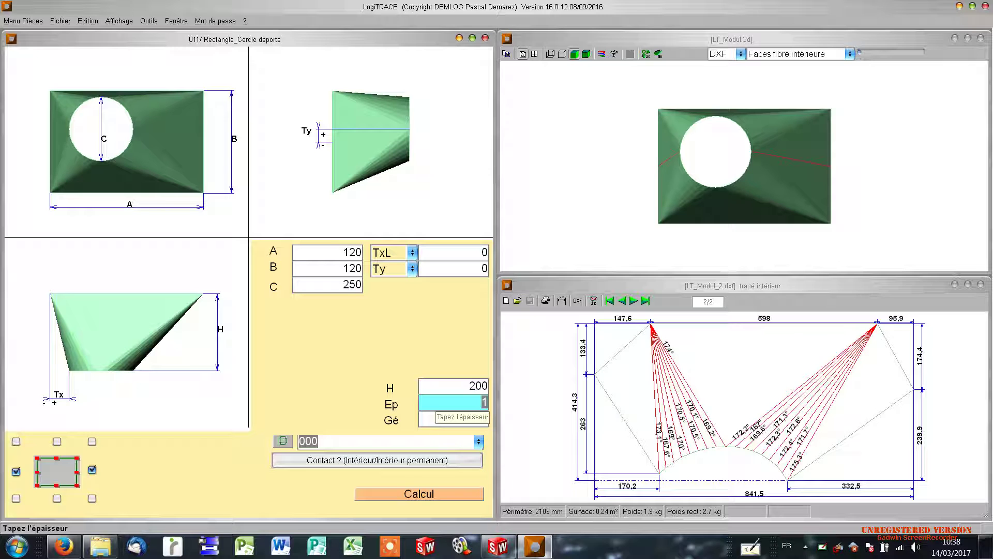
key(alt+Tab)
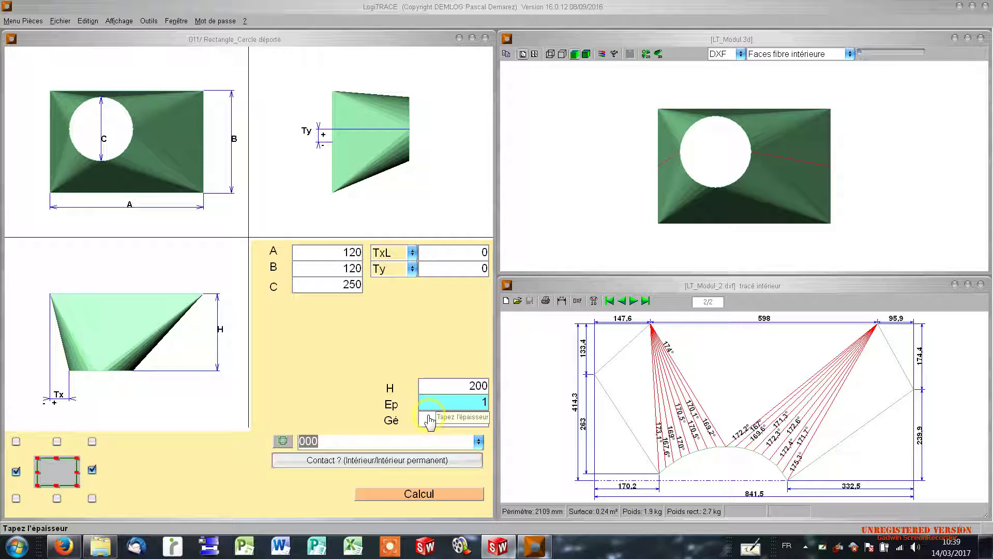
key(alt+Tab)
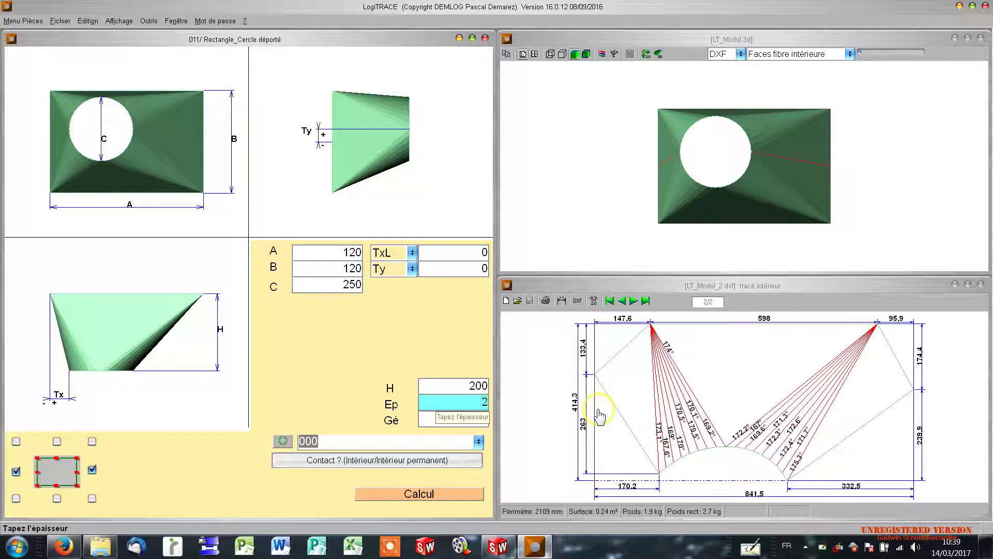
key(Tab)
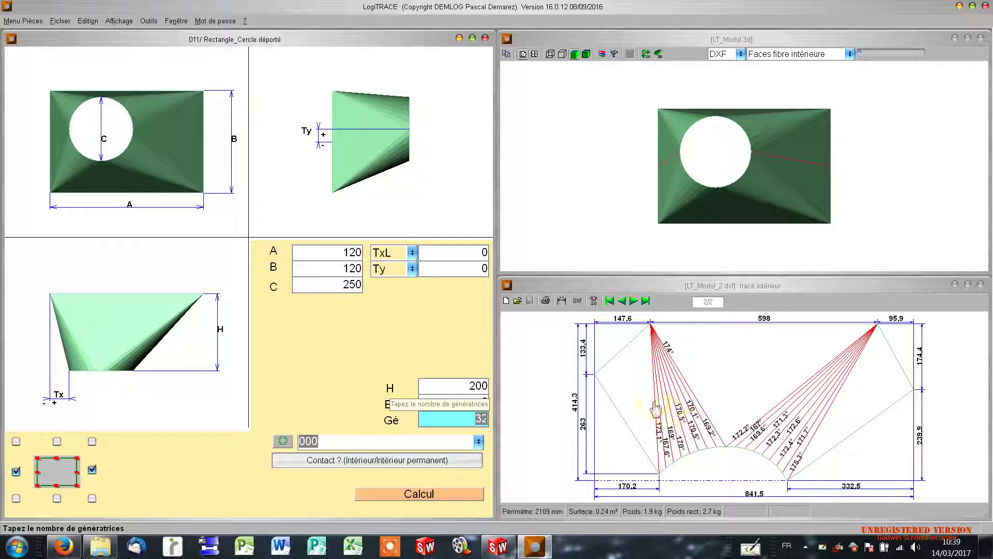
click(465, 428)
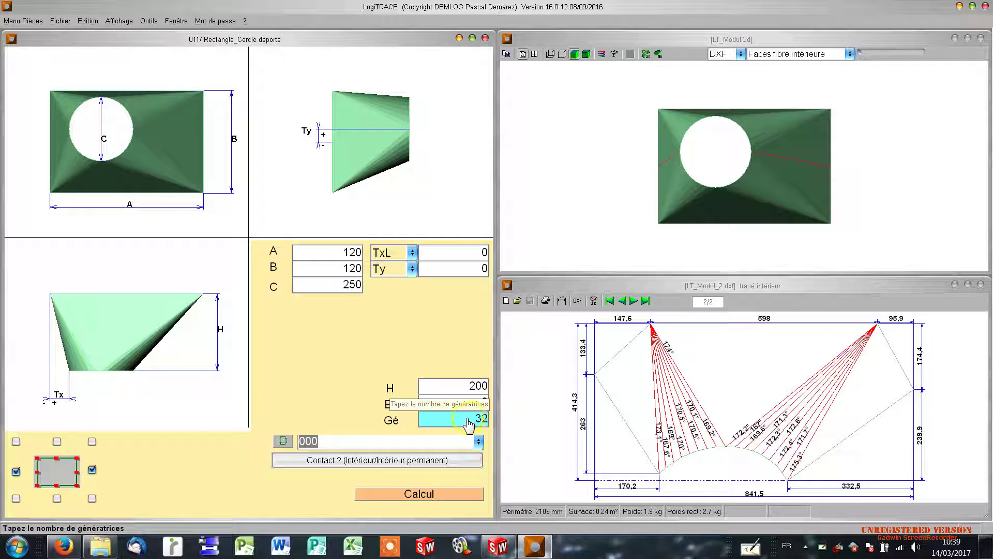
click(285, 388)
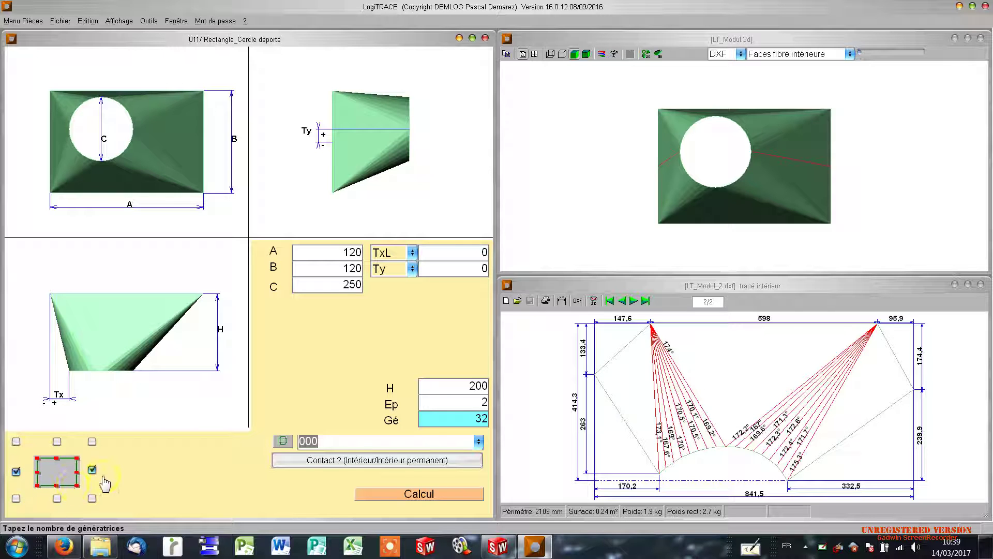
Restrict the seam selection to the middle of the rectangle's right side, clearing the one on its left side.
click(92, 470)
click(16, 471)
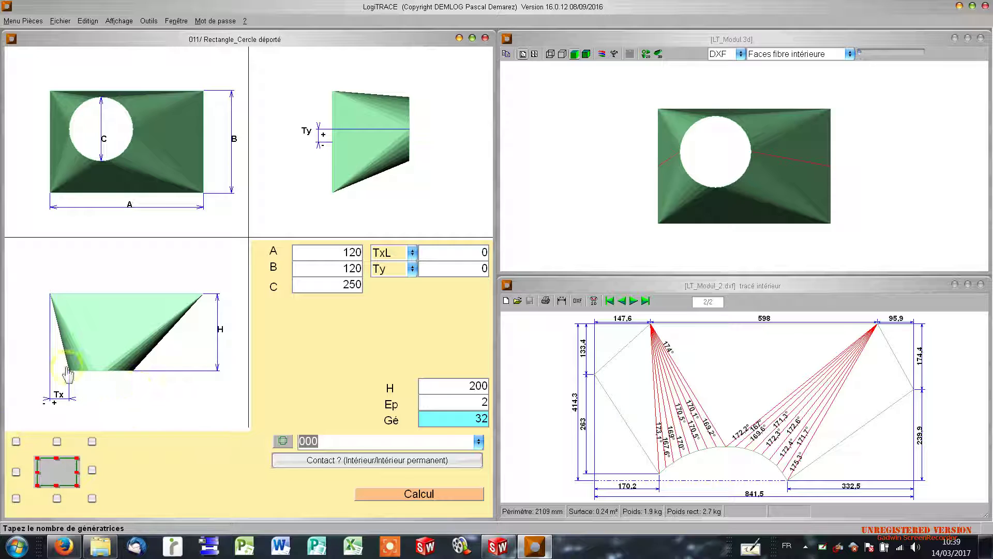
click(93, 470)
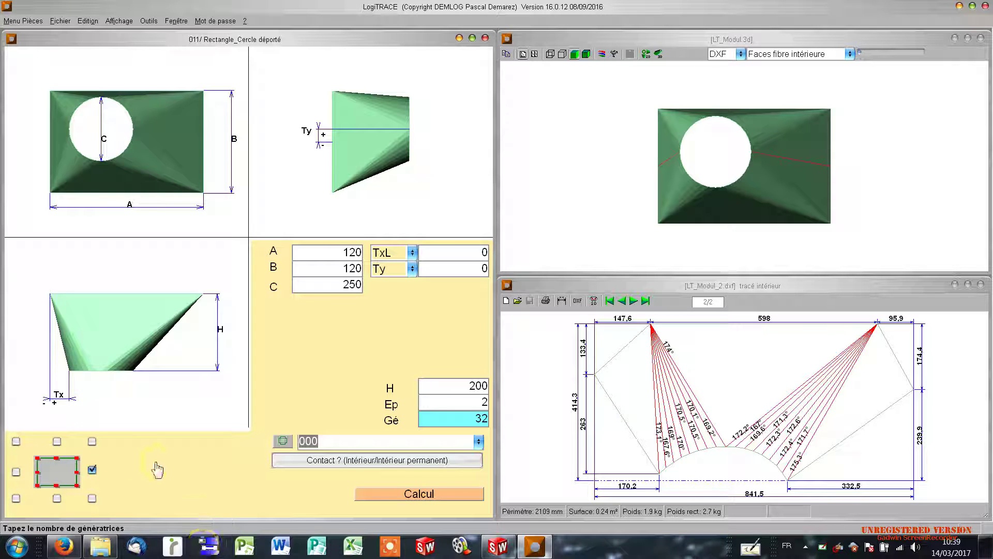
Add a seam at the middle of the rectangle's left side, recalculate the pattern, and show the 3D model in four views.
click(17, 472)
click(417, 496)
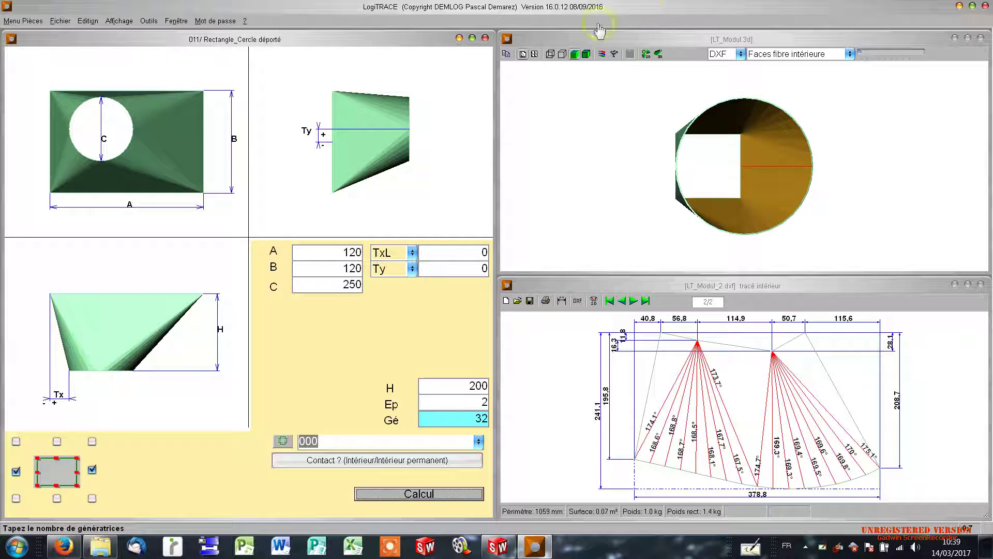
click(534, 54)
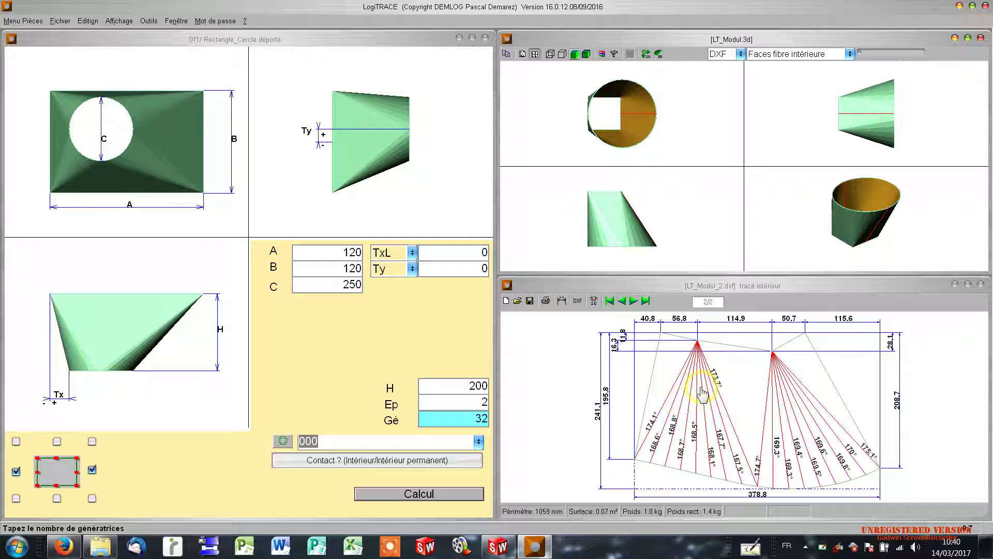
Clear the seam on the rectangle's left side and recalculate the flat pattern with only the right-side seam.
click(16, 472)
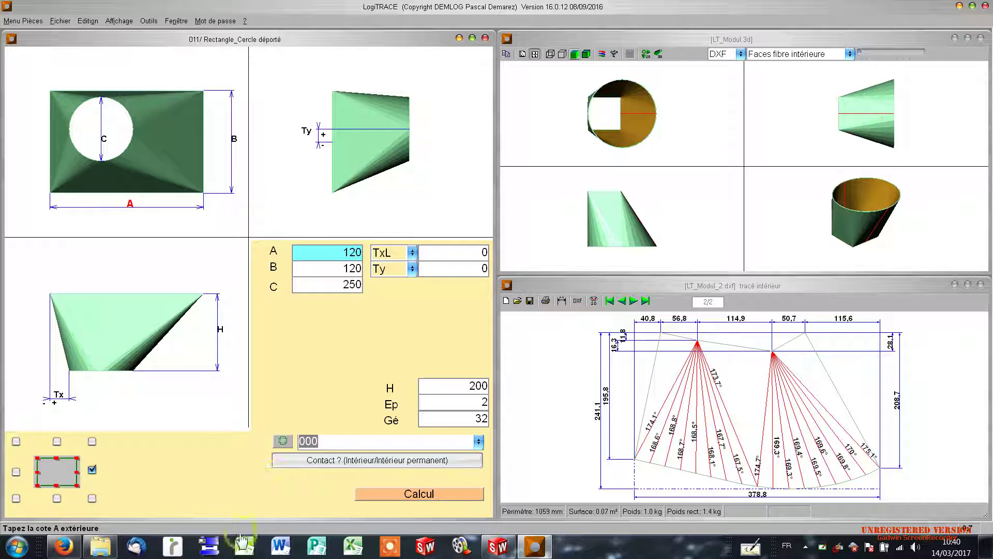
click(432, 498)
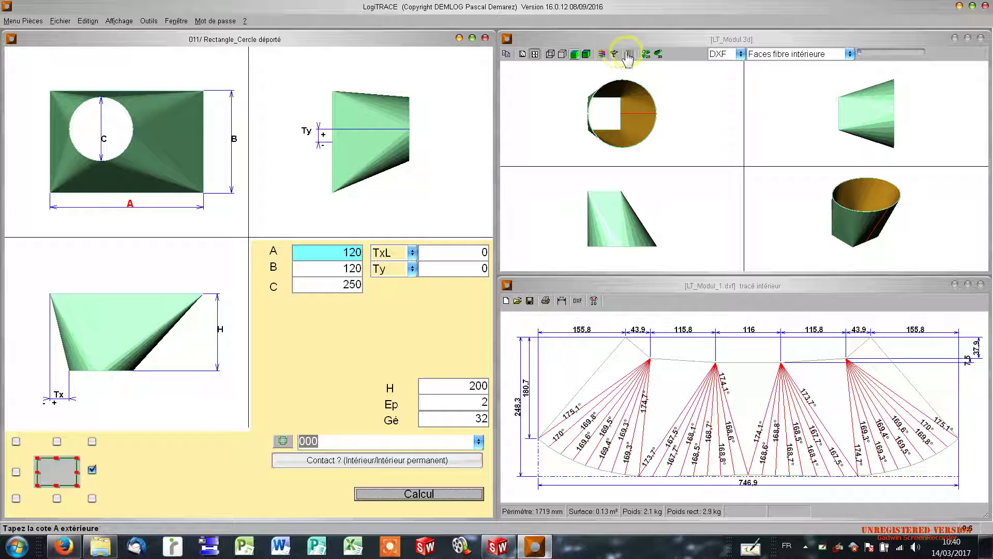
Try the wireframe display of the 3D model, and settle on shaded faces with visible fold lines.
click(659, 55)
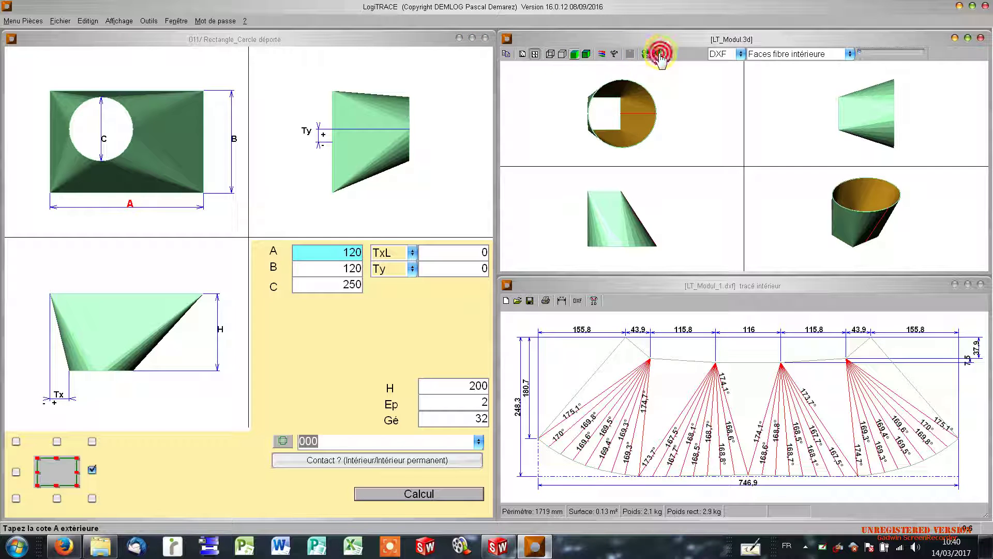
click(536, 54)
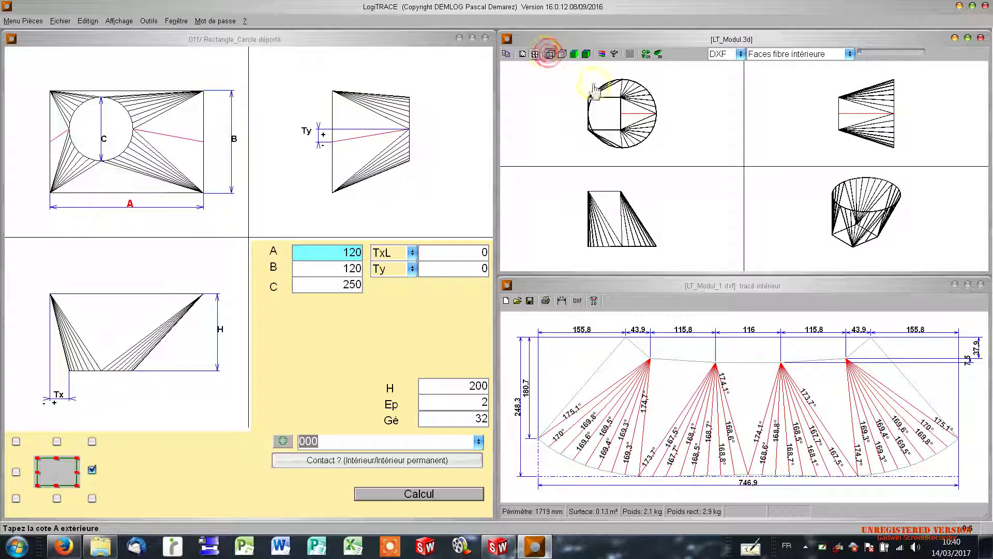
click(574, 54)
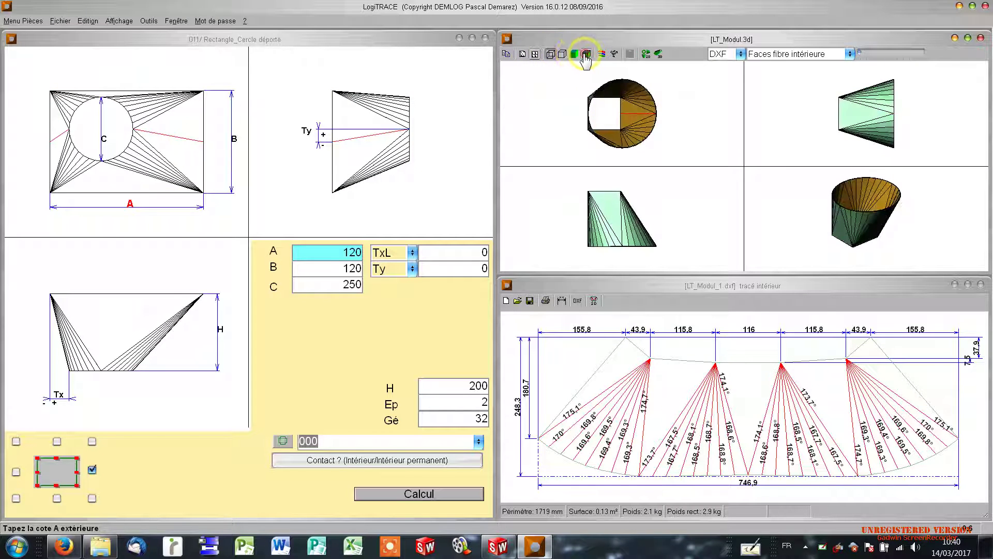
click(522, 54)
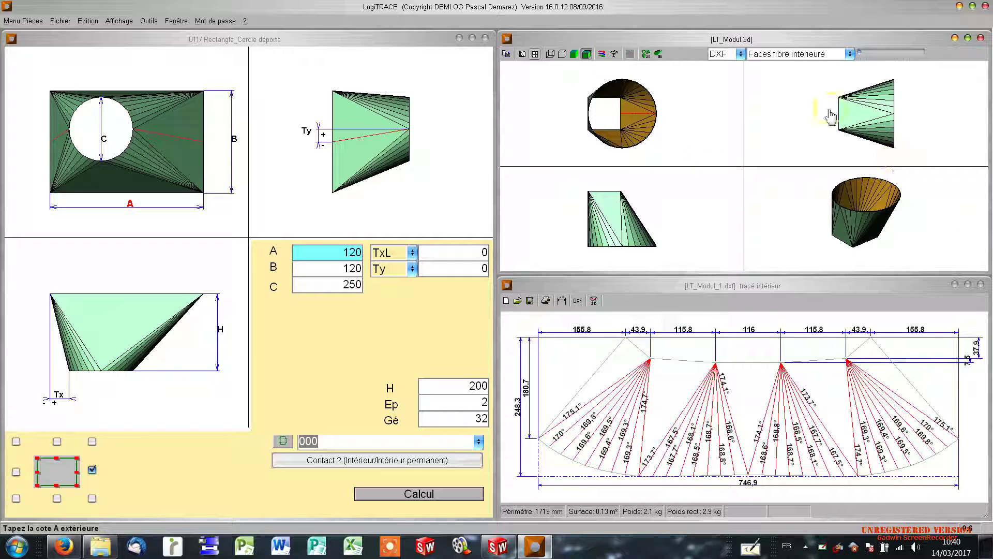
Select the left-side seam again, recalculate, and look through the flat patterns of both halves.
click(16, 471)
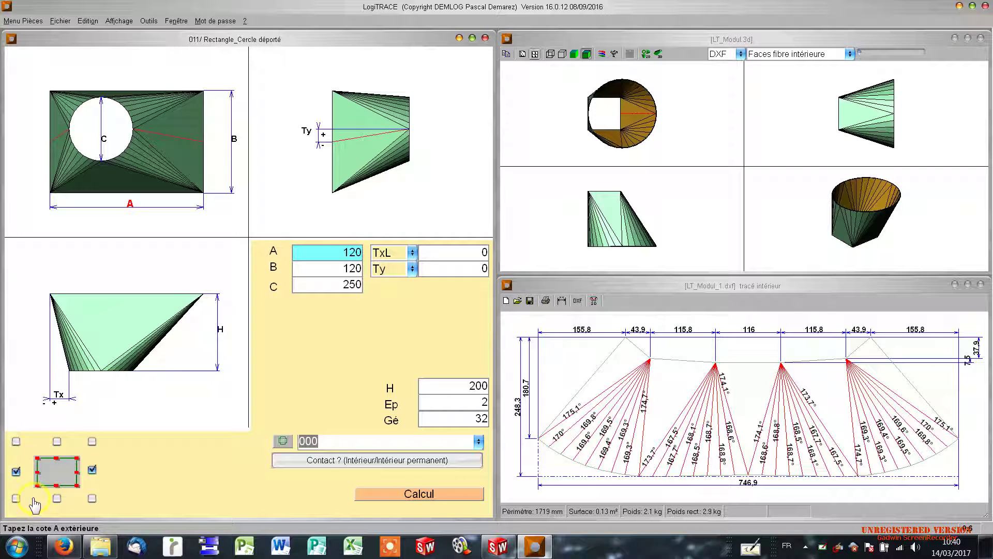
click(424, 493)
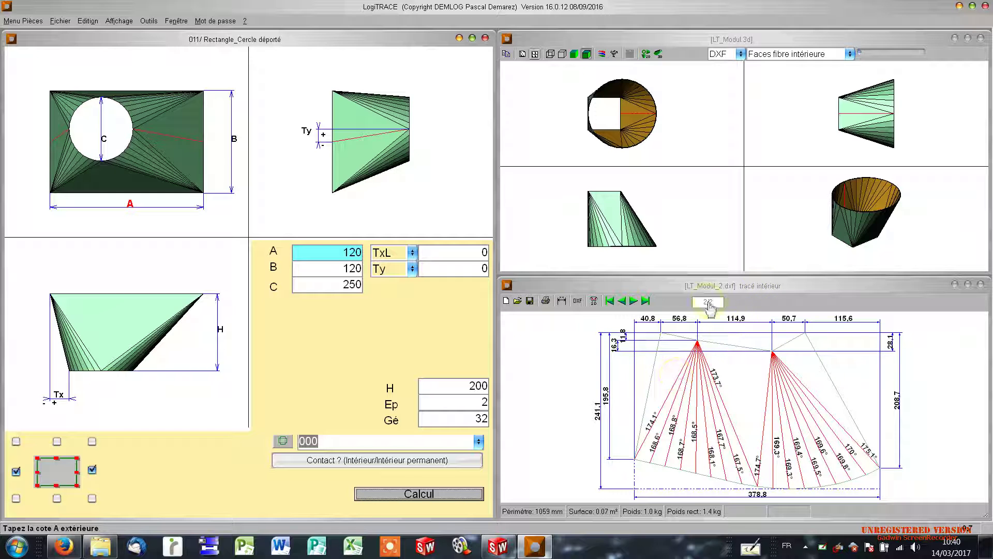
click(634, 301)
click(633, 301)
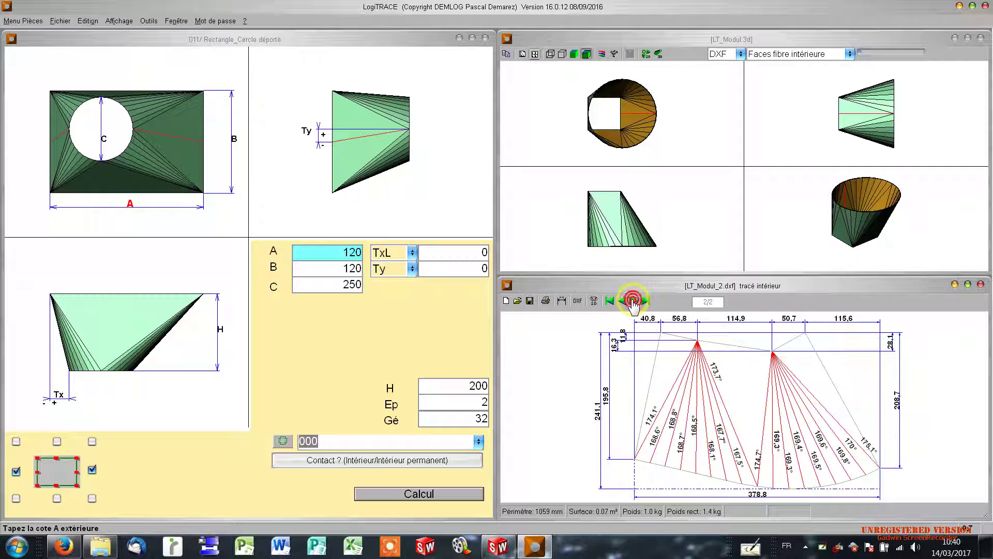
click(621, 300)
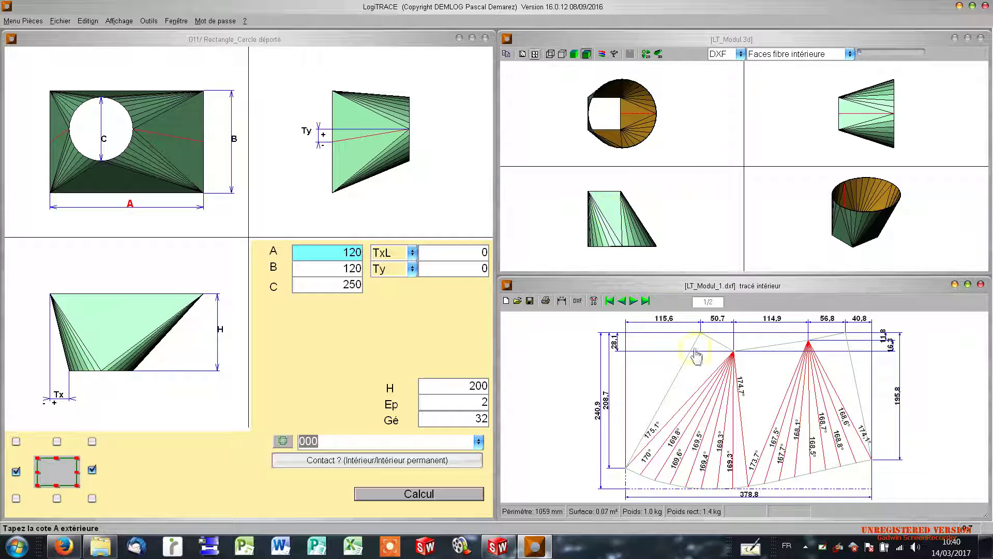
click(632, 302)
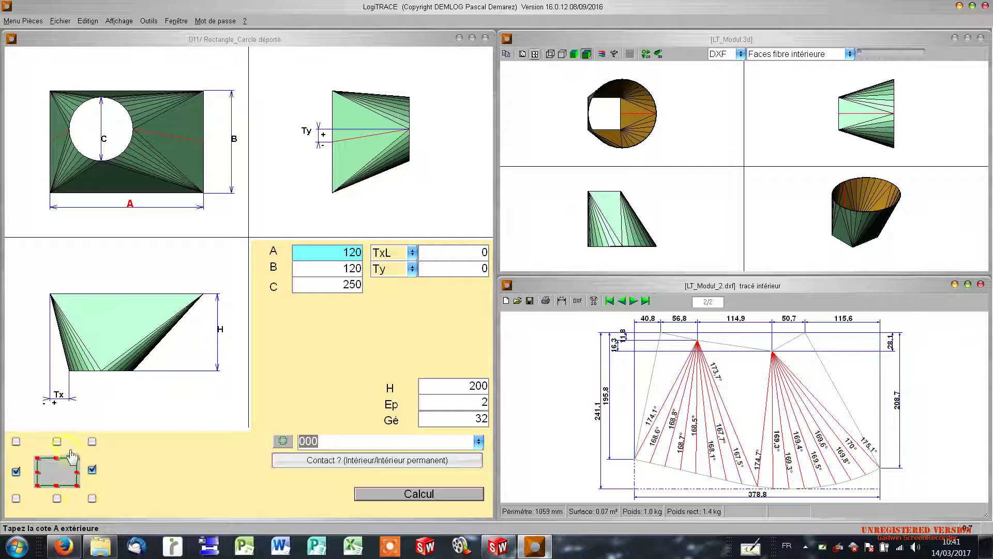
Add seams at the middle of the rectangle's top and bottom sides and recalculate the flat patterns.
click(57, 441)
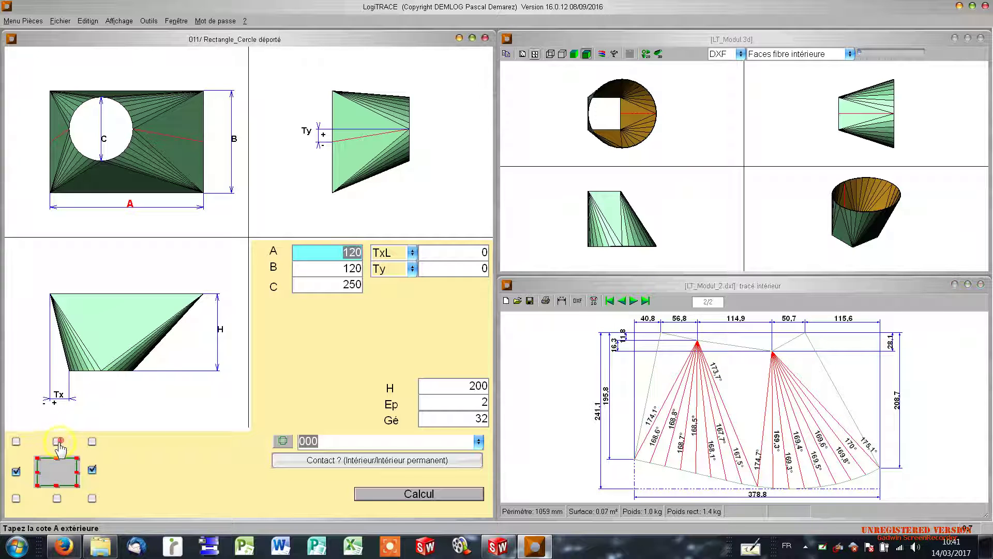
click(57, 498)
click(409, 495)
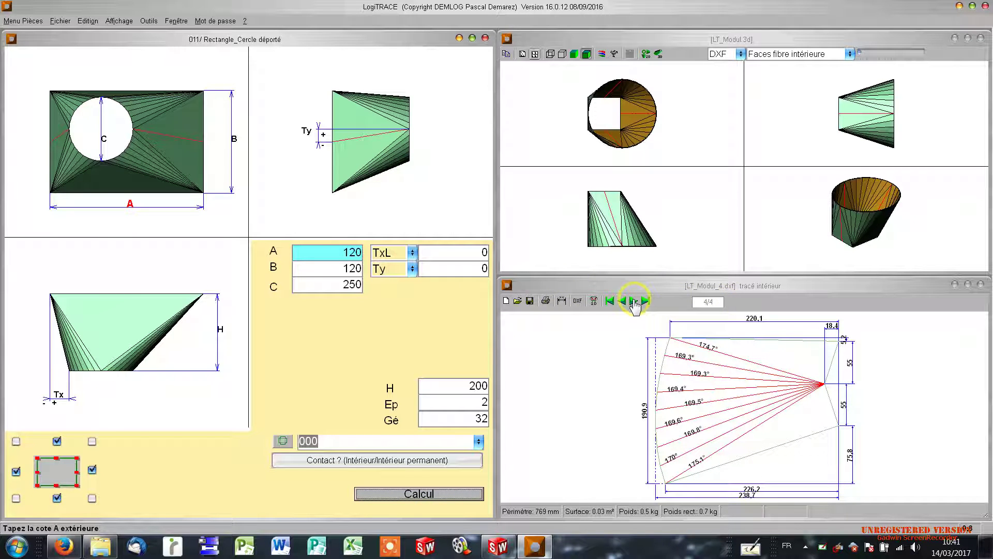
Browse back and forth through the flat patterns of the four separate parts.
click(634, 302)
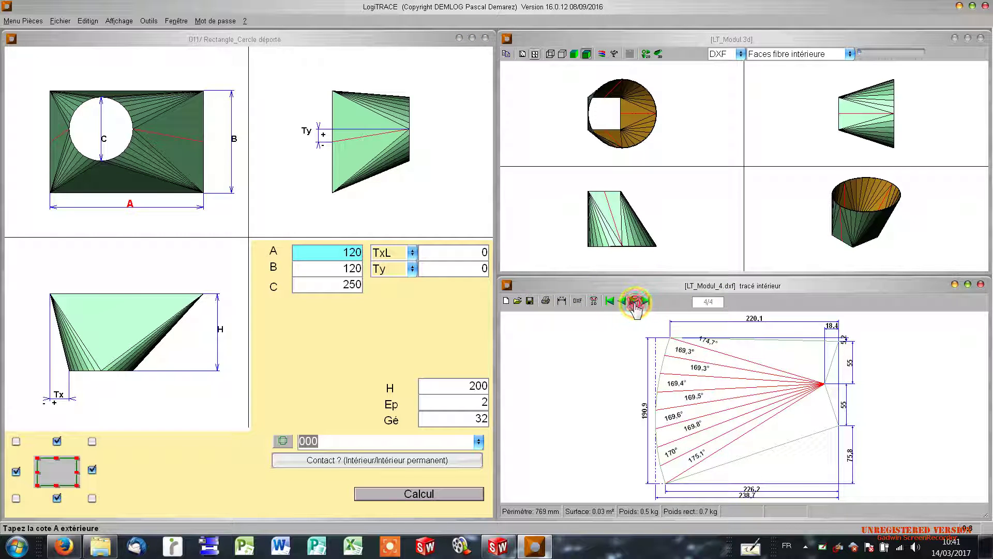
click(621, 301)
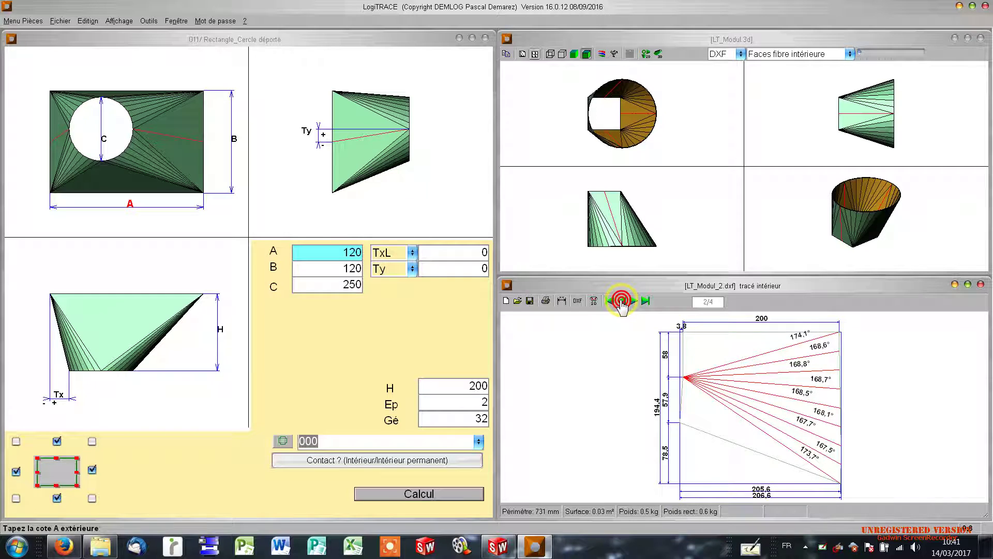
click(621, 301)
click(633, 301)
click(634, 301)
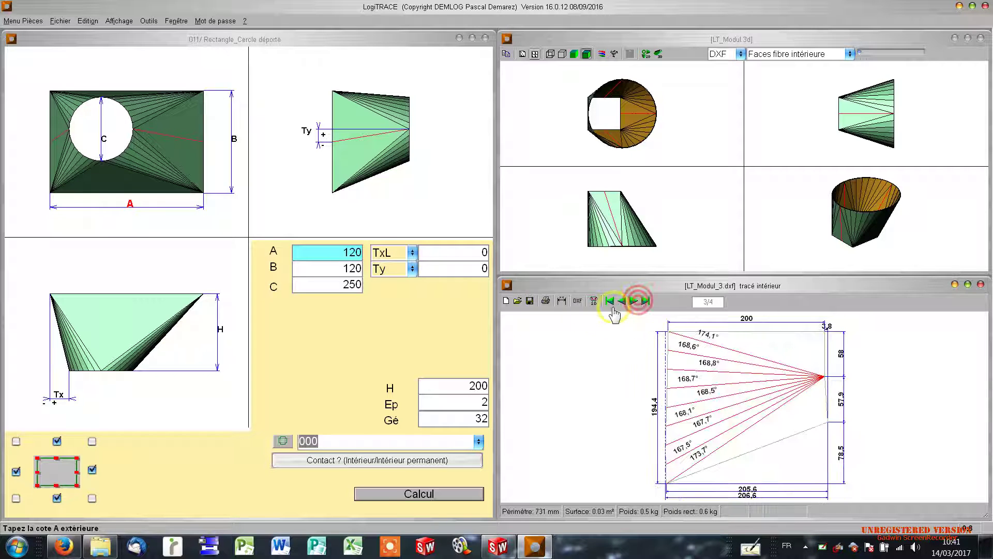
click(623, 301)
click(623, 302)
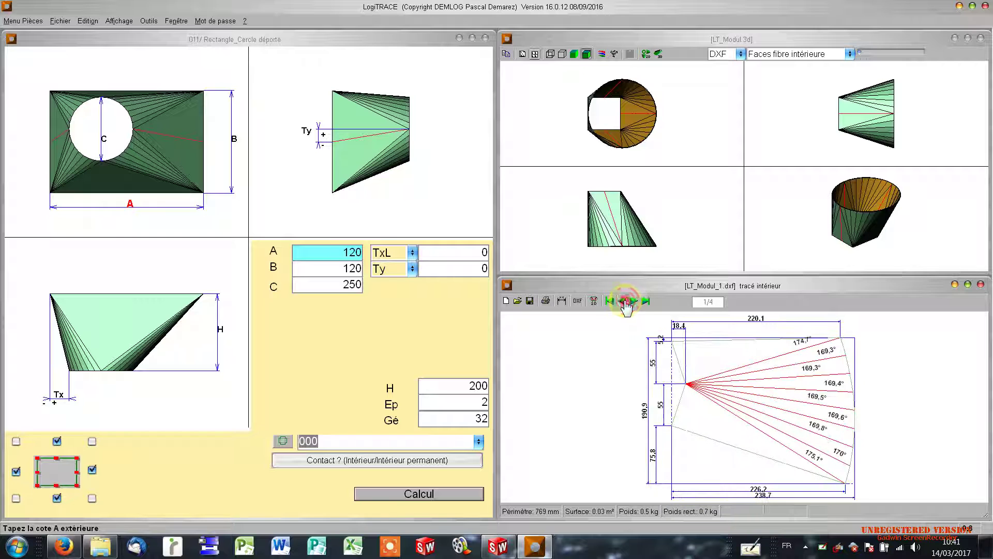
Clear the seams on the rectangle's top and bottom sides and recalculate the pattern with the left and right seams.
click(57, 442)
click(57, 442)
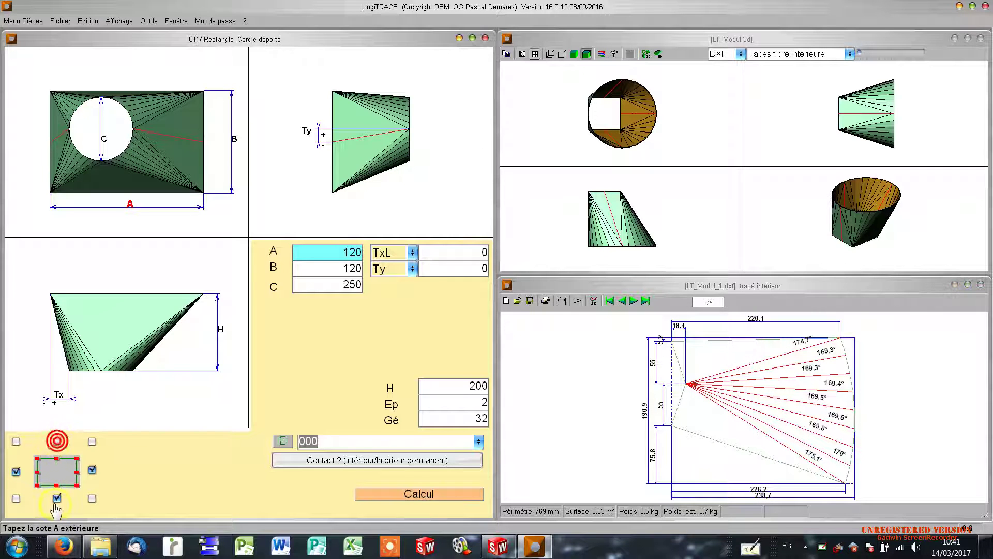
click(446, 496)
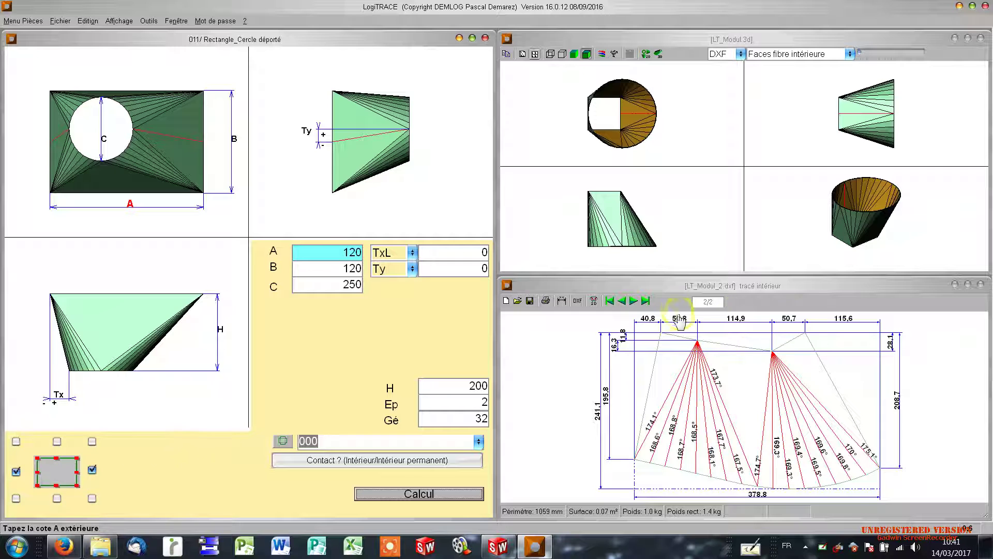
click(633, 303)
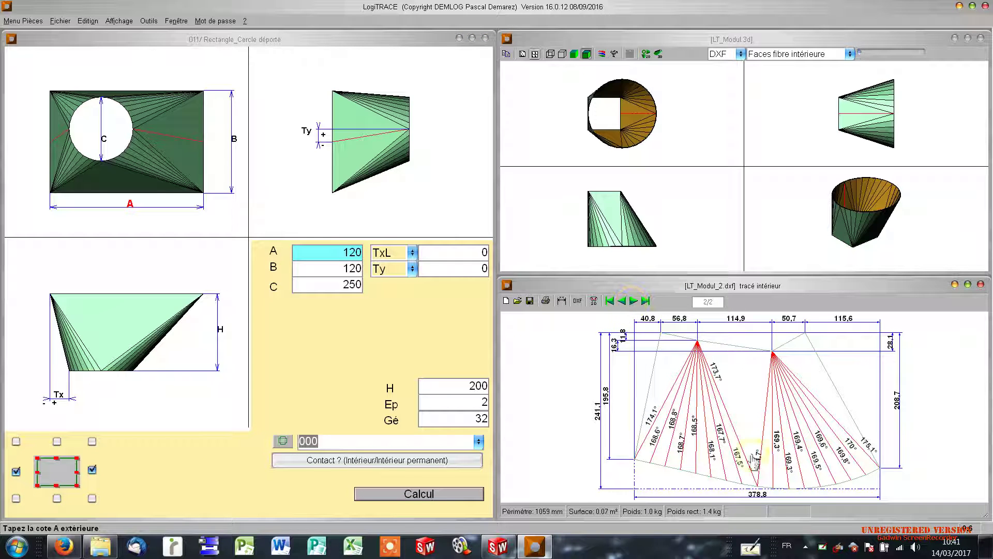